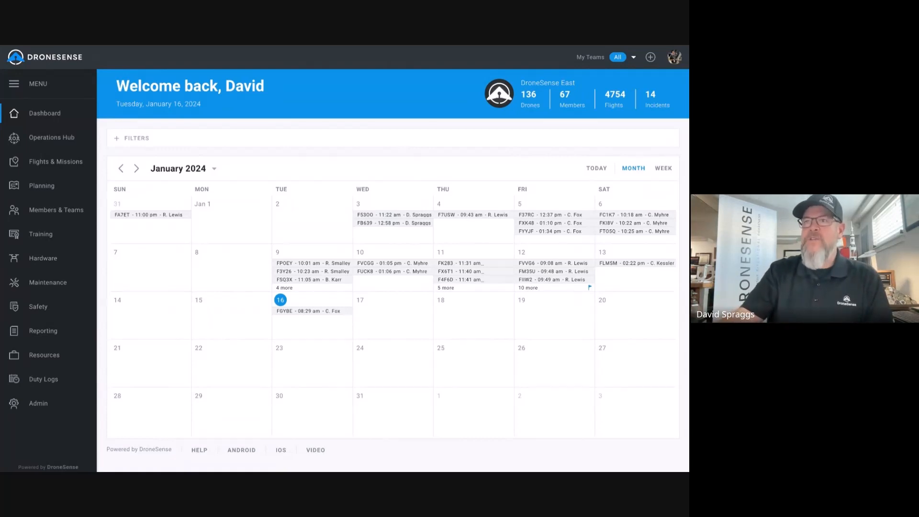
- Start a new maintenance procedure and name it "DJI Mavic 3E Monthly"
click(48, 282)
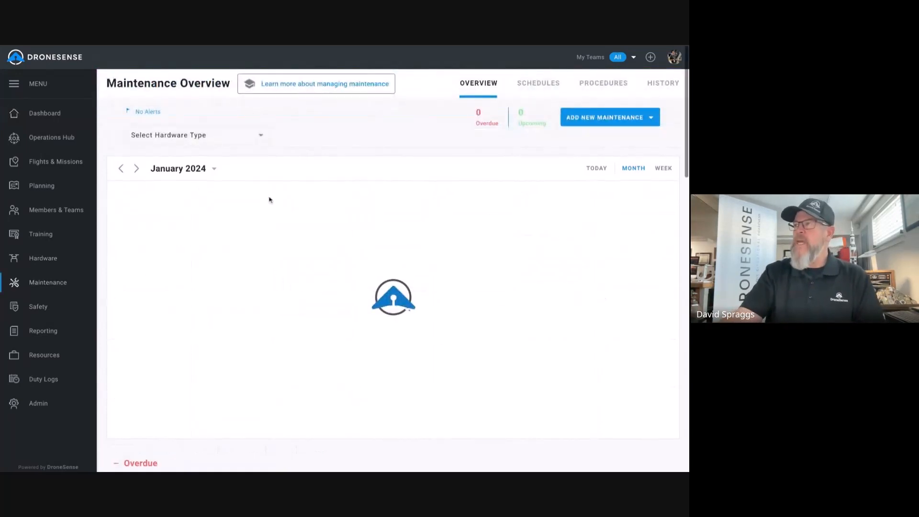
click(604, 84)
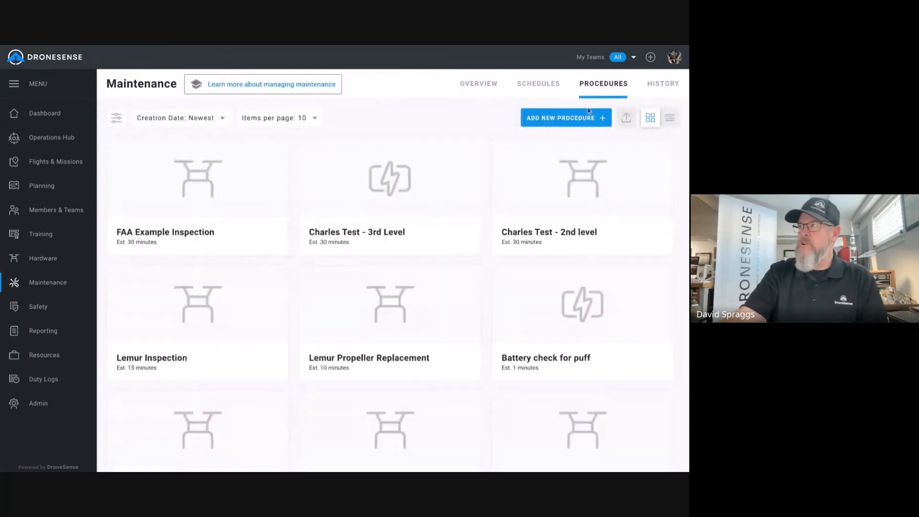
click(578, 122)
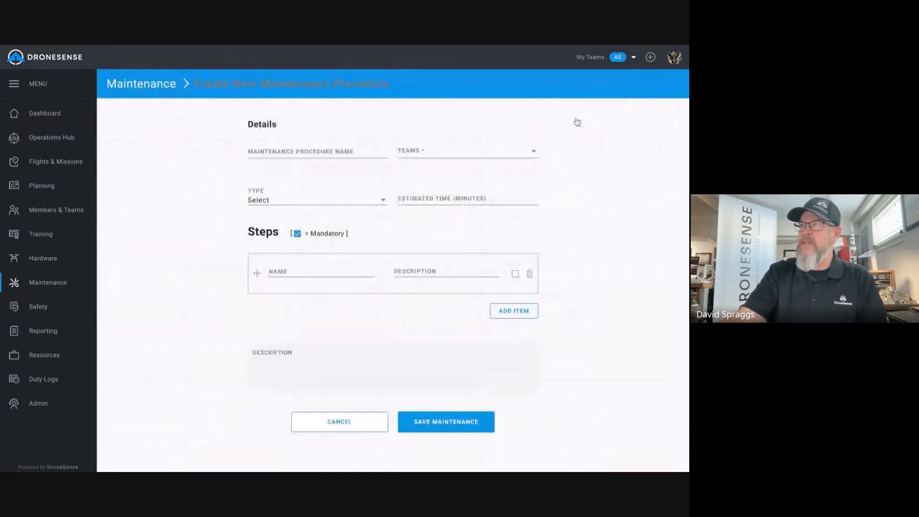
click(346, 154)
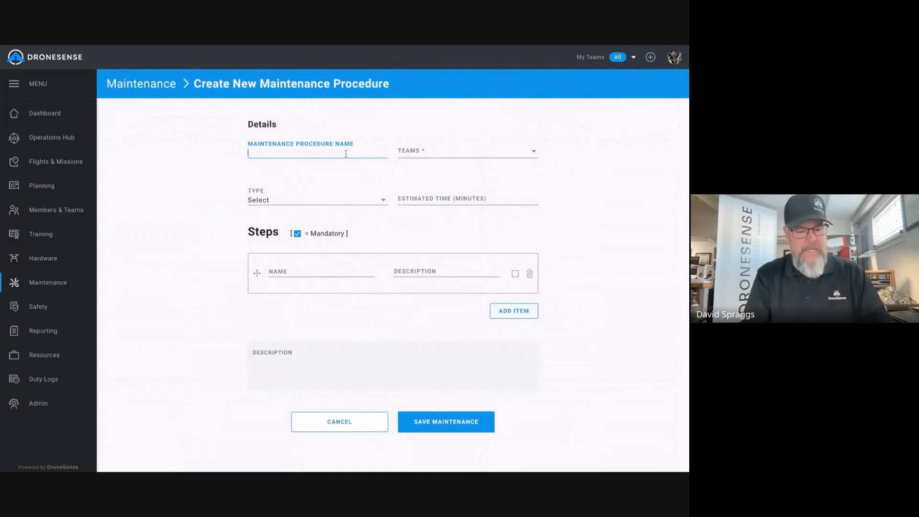
text(DJI )
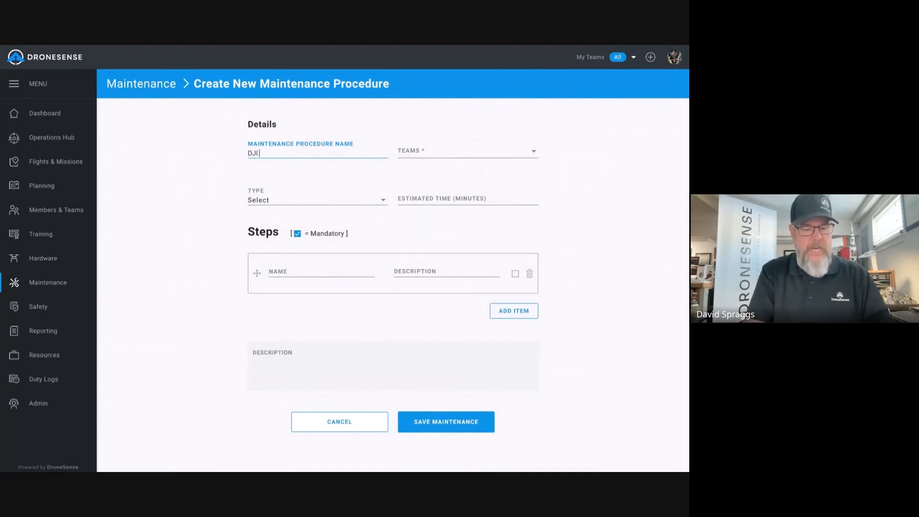
text(Mavic 3E Mobn)
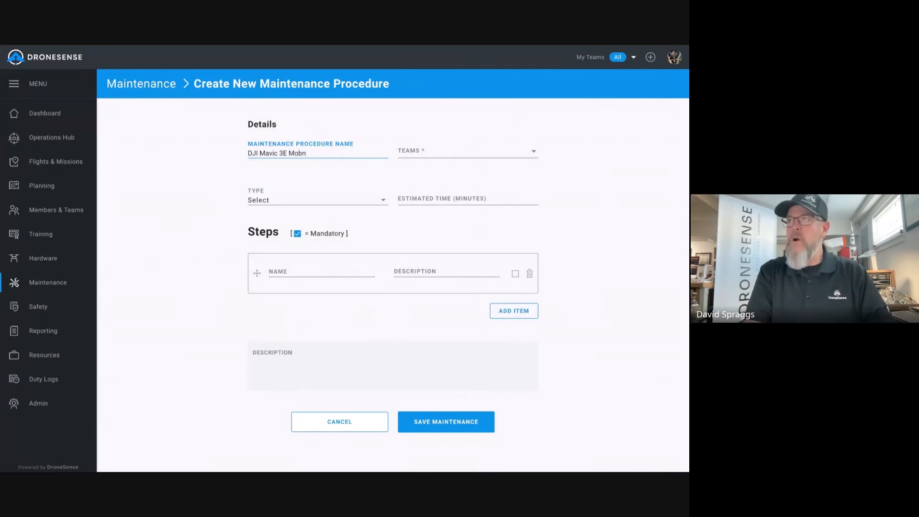
key(BackSpace)
key(BackSpace)
text(nthly)
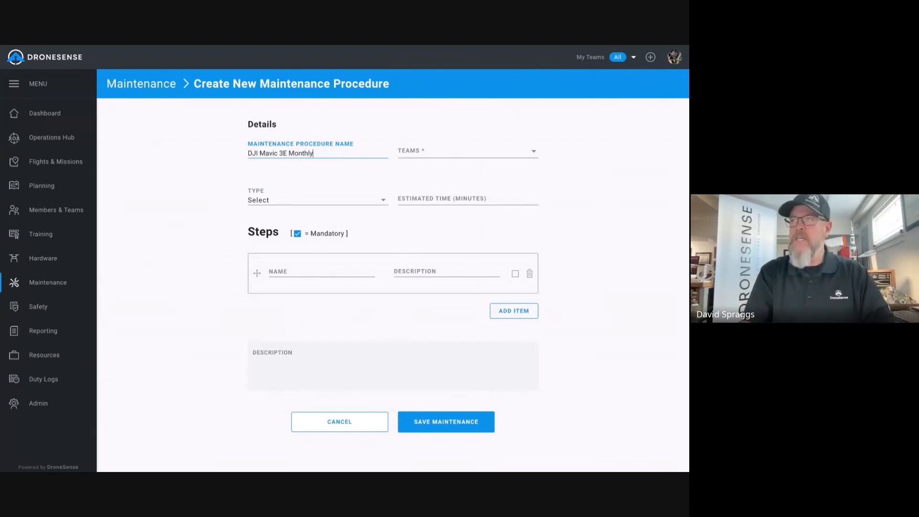
- Assign the maintenance procedure to the Field Ops and Investigations teams
click(447, 156)
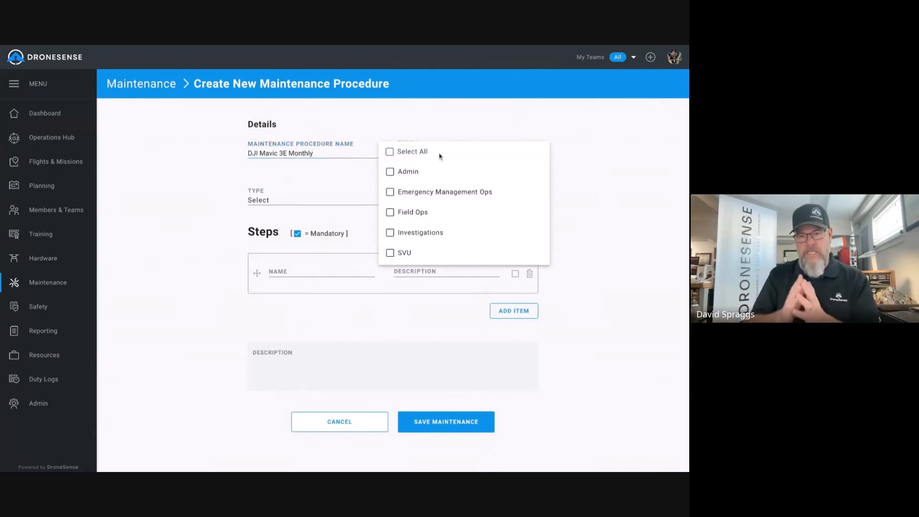
click(390, 214)
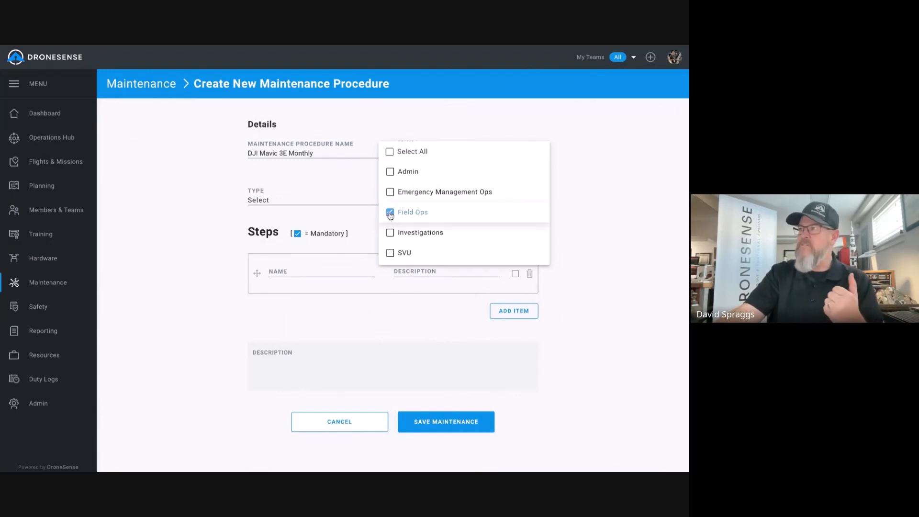
click(390, 233)
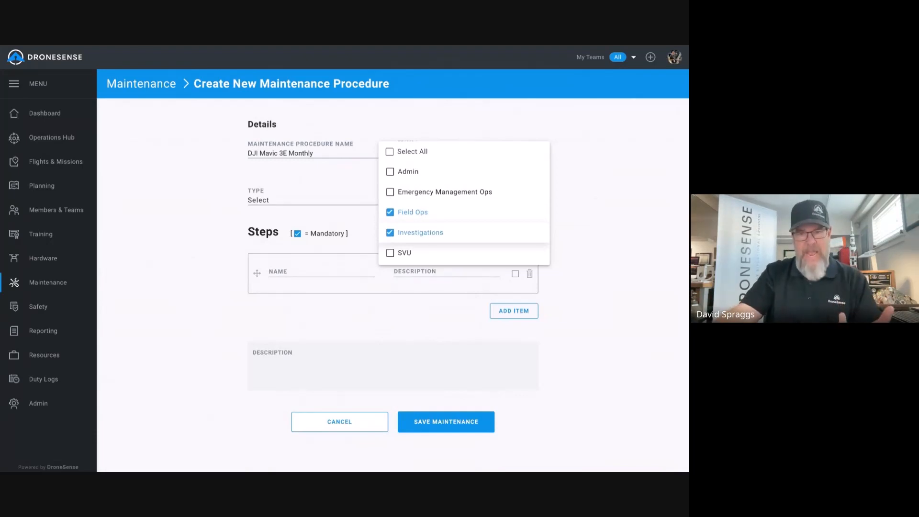
click(283, 201)
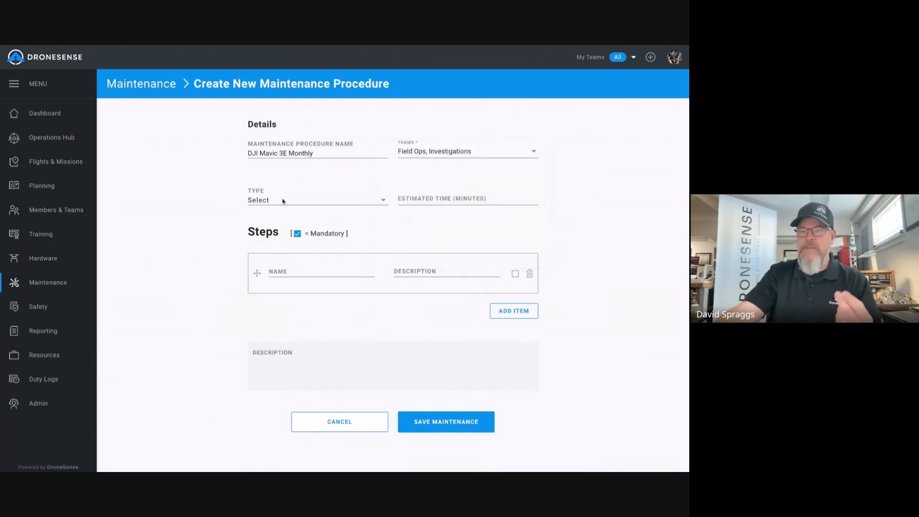
- Set the procedure's type to Drone and its estimated time to 15 minutes
click(283, 202)
click(278, 214)
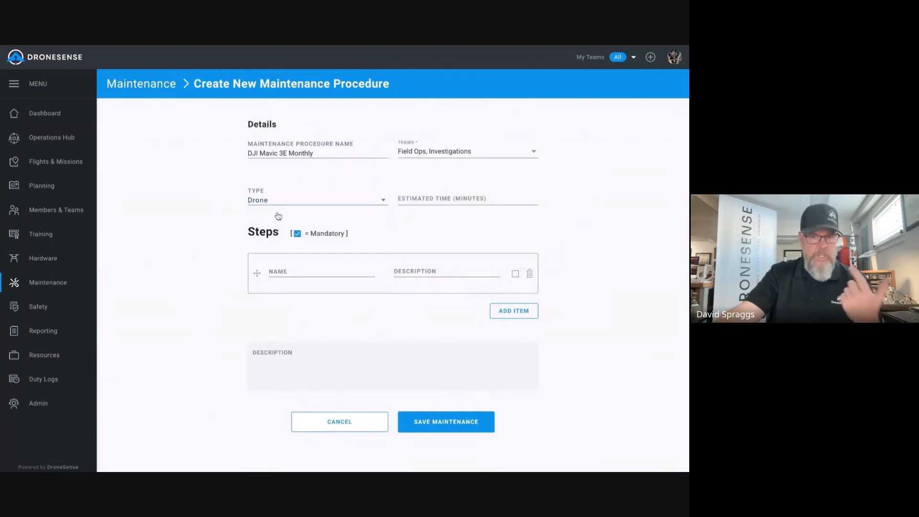
click(431, 201)
text(1)
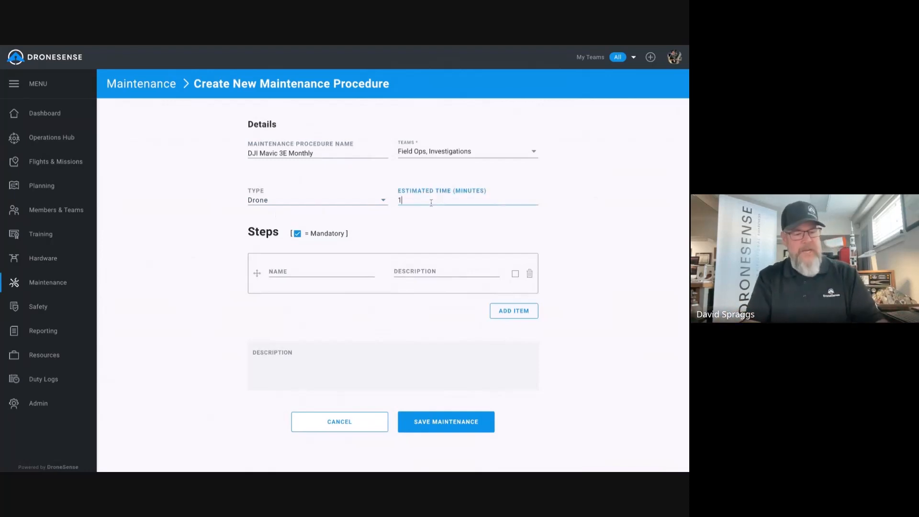
text(5)
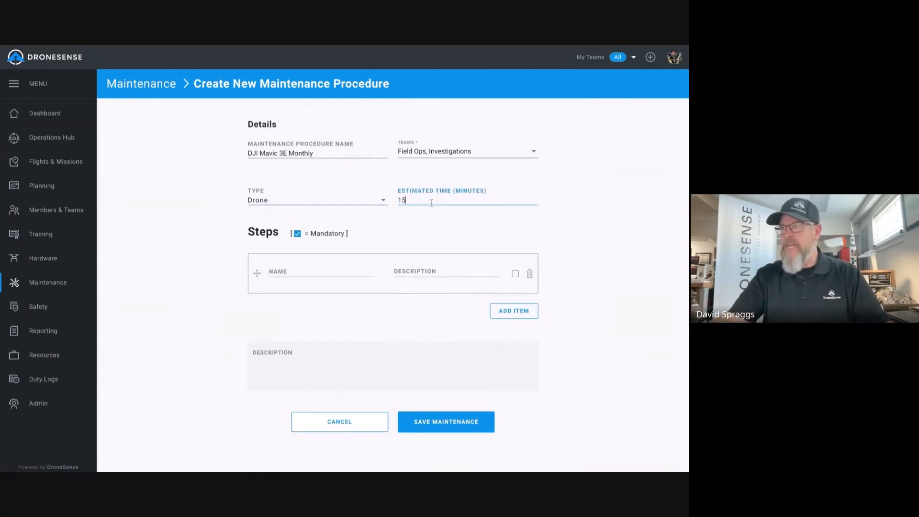
- Make the first checklist item mandatory and enter "Step 1" as both its name and description
click(304, 274)
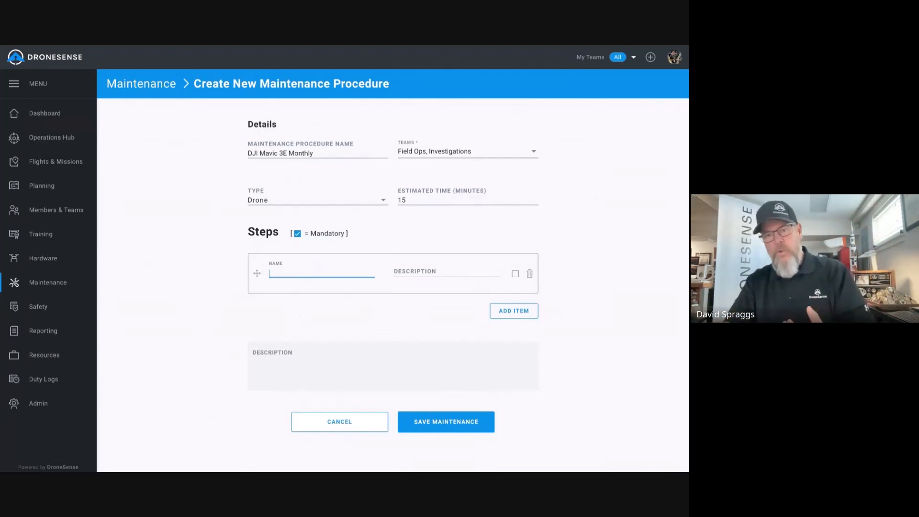
click(515, 273)
click(294, 273)
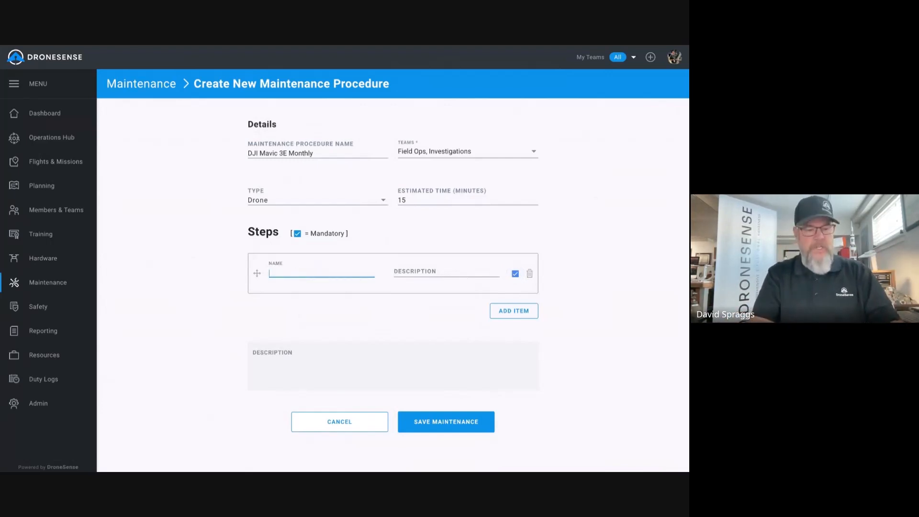
text(Step 1)
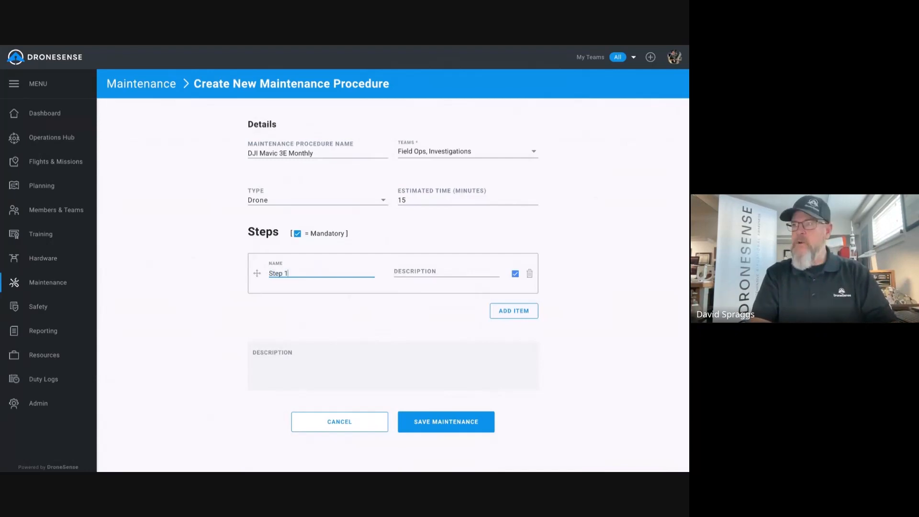
key(Tab)
text(Step 1)
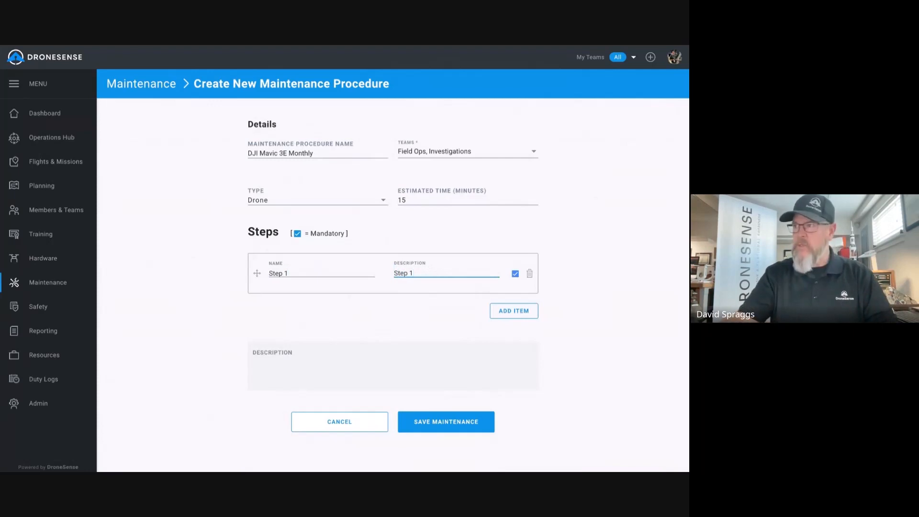
- Add a second checklist item with "Step 2" as both its name and description
click(513, 311)
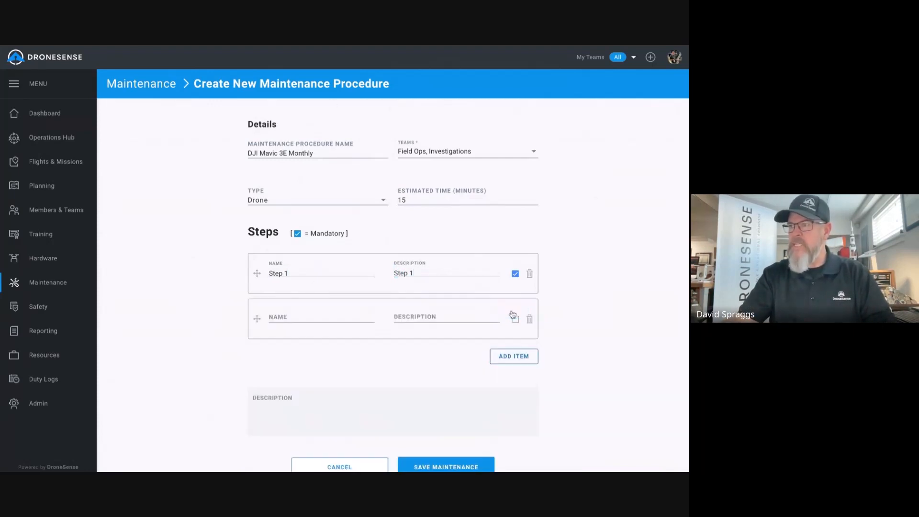
click(294, 313)
text(Ste)
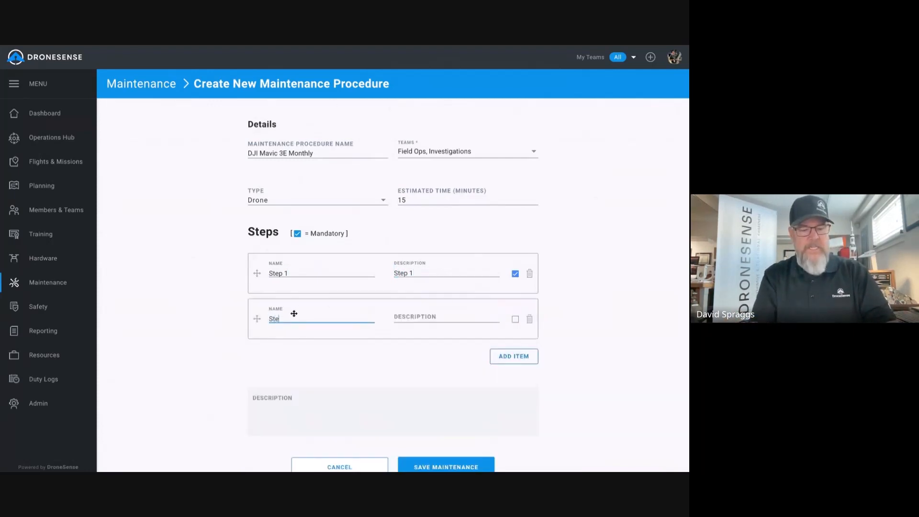
text(p 3)
key(BackSpace)
text(2)
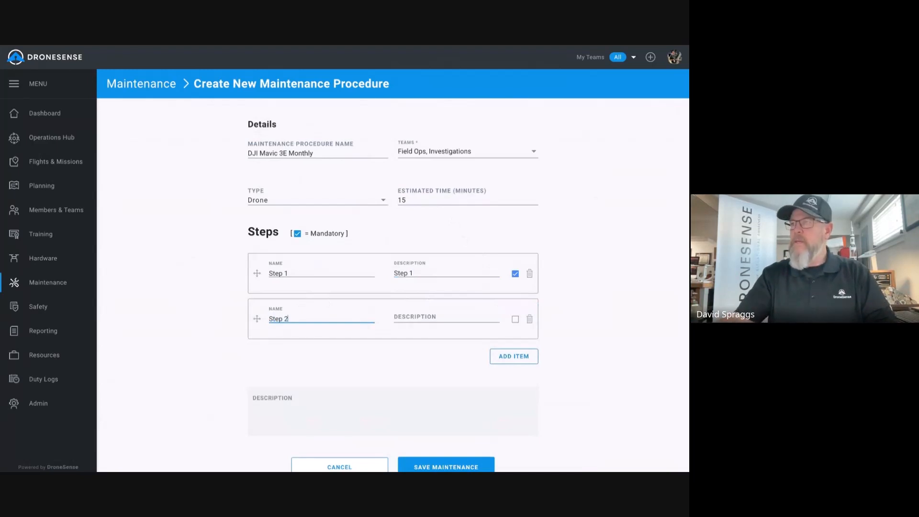
click(436, 316)
text(St)
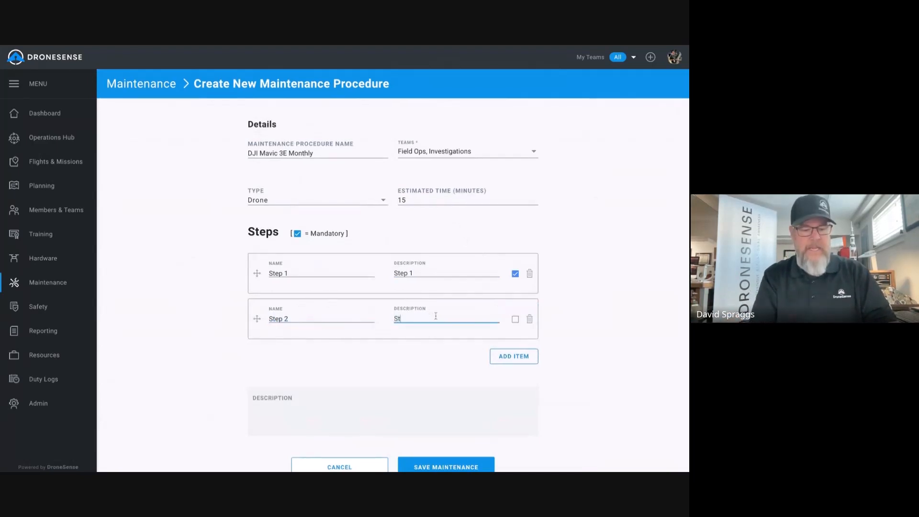
text(ep 2)
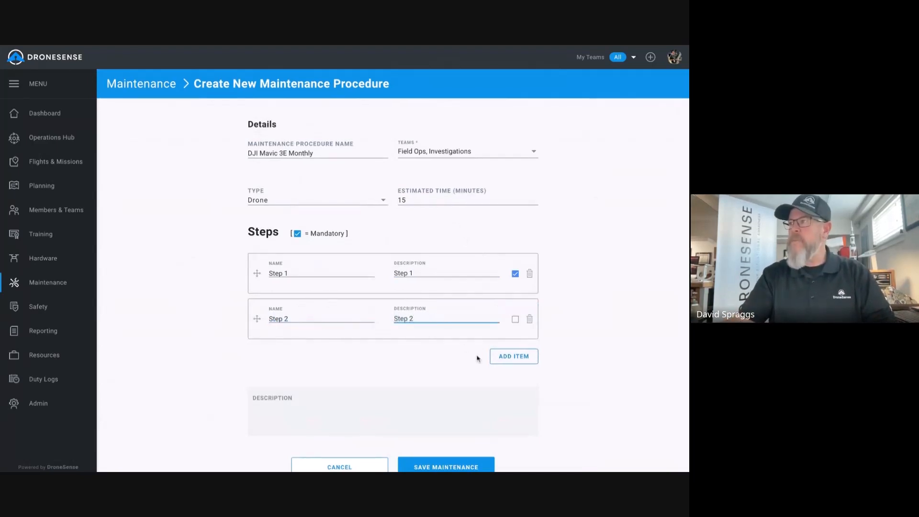
- Add a third checklist item named "Step 3" with the description "Step"
click(504, 355)
click(292, 360)
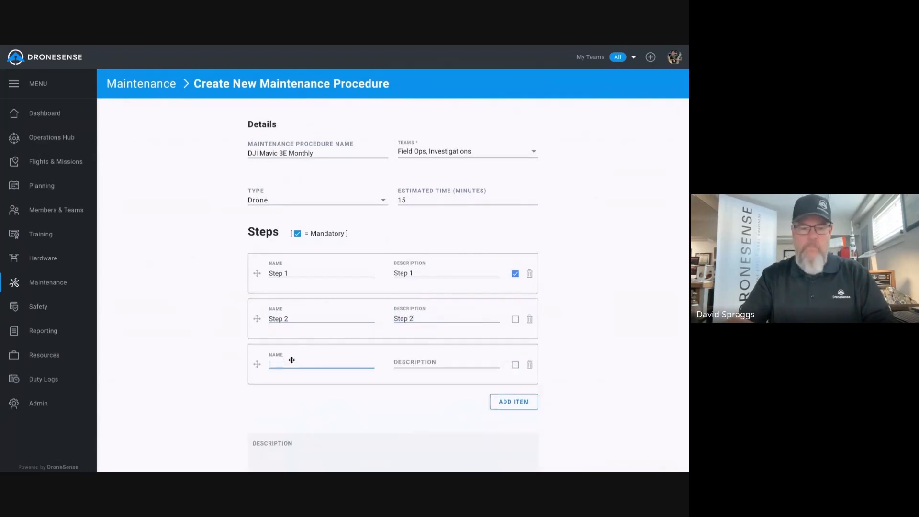
text(Step 3)
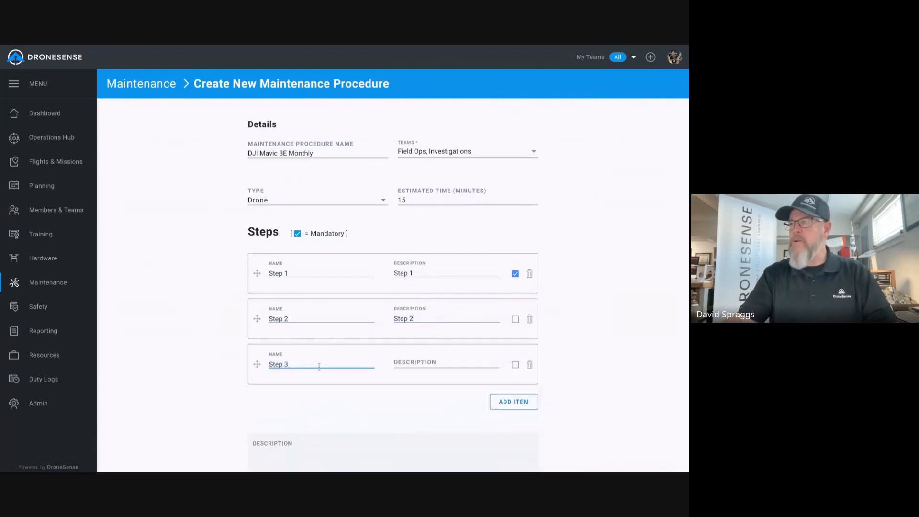
click(409, 365)
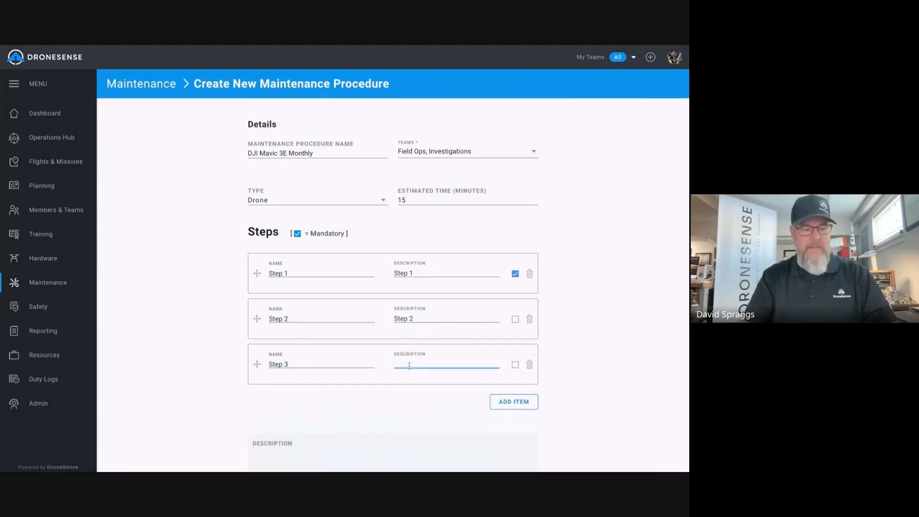
text(Step)
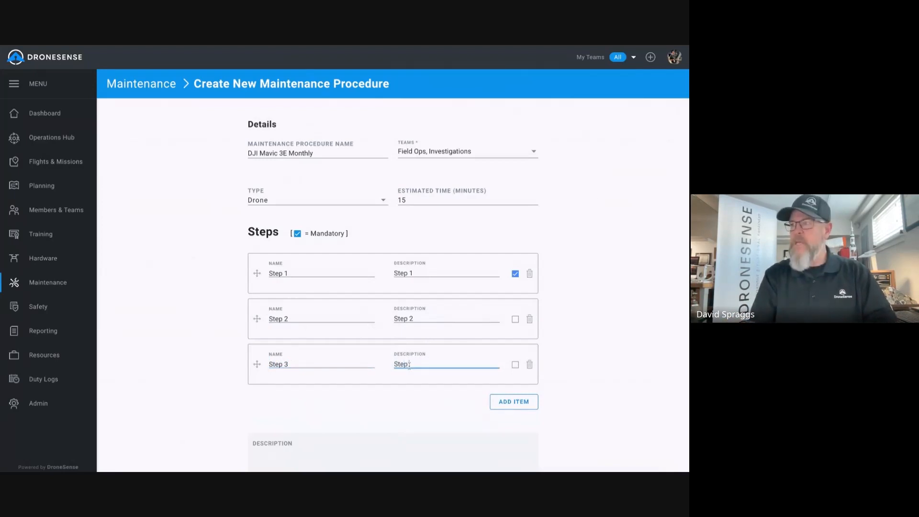
- Mark the Step 2 and Step 3 items as mandatory and try to save the maintenance procedure
click(518, 317)
click(515, 319)
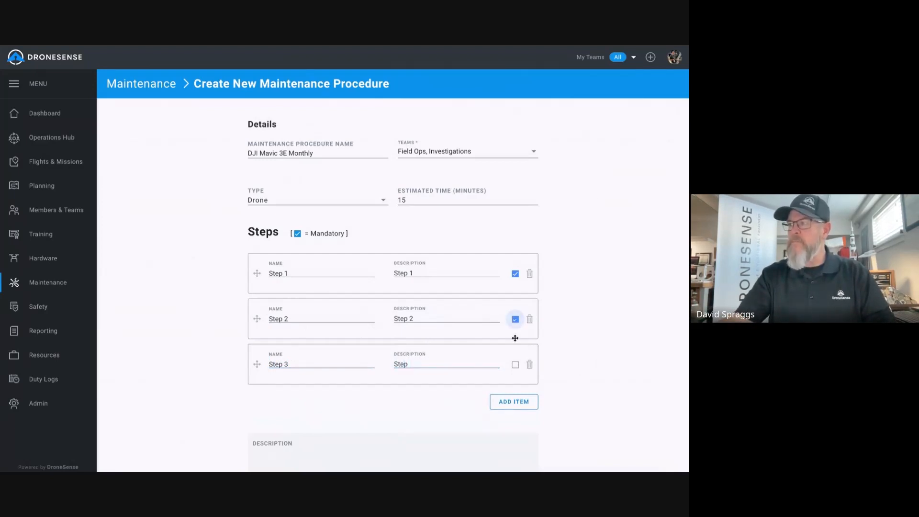
click(515, 365)
scroll(562, 389, down, 2)
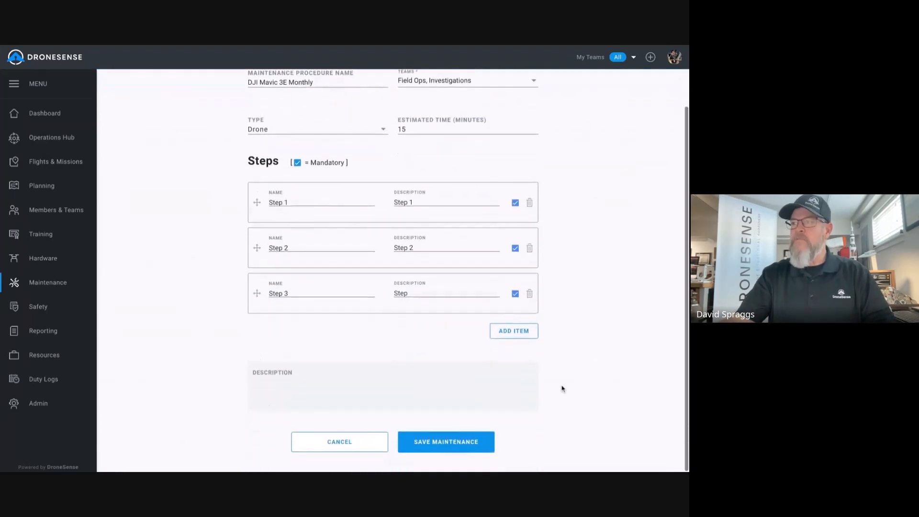
click(455, 447)
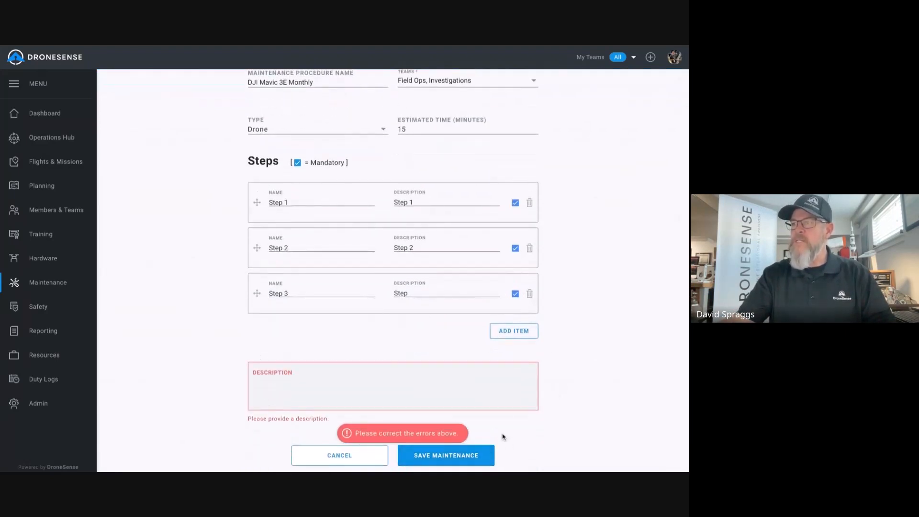
- Enter "Monthly Mavic 3E Inspection." as the procedure's overall description and save the maintenance procedure
click(317, 382)
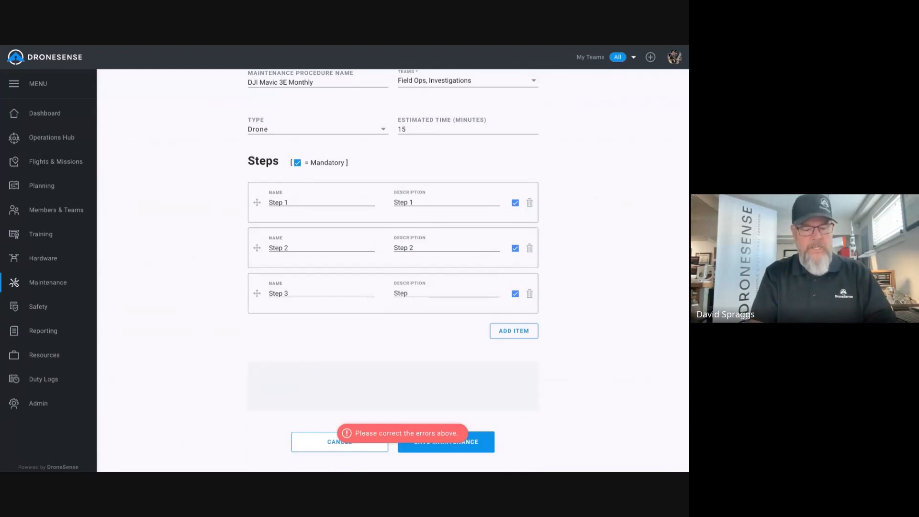
text(MOnth)
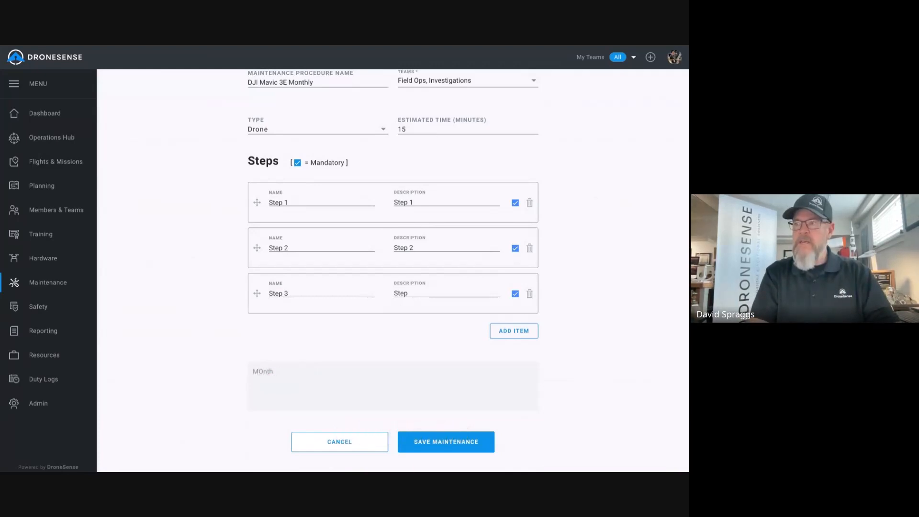
key(BackSpace)
key(BackSpace)
key(BackSpace)
key(BackSpace)
text(O)
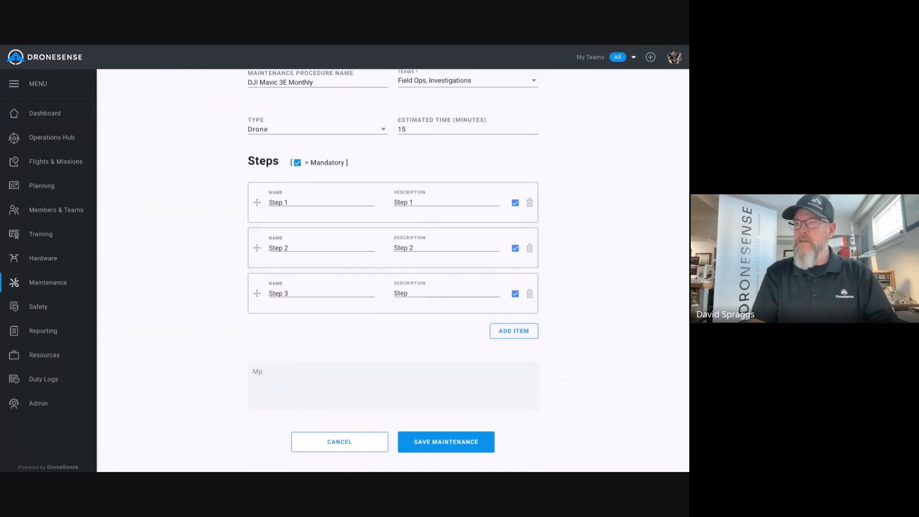
key(BackSpace)
text(onthly)
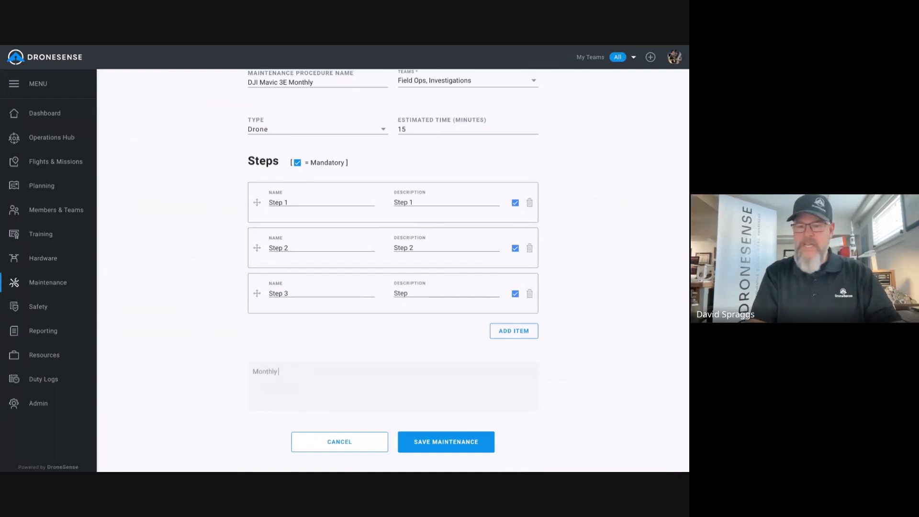
text( Mavic 3E)
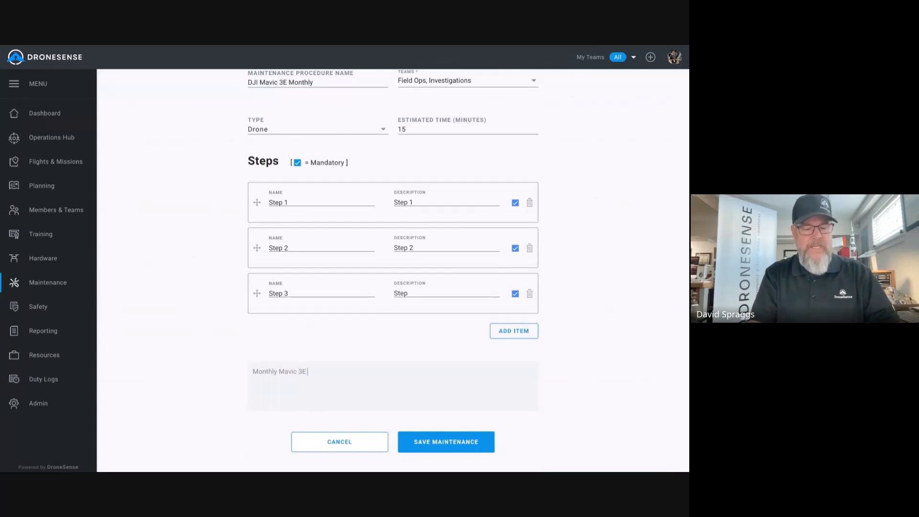
text( Inspection)
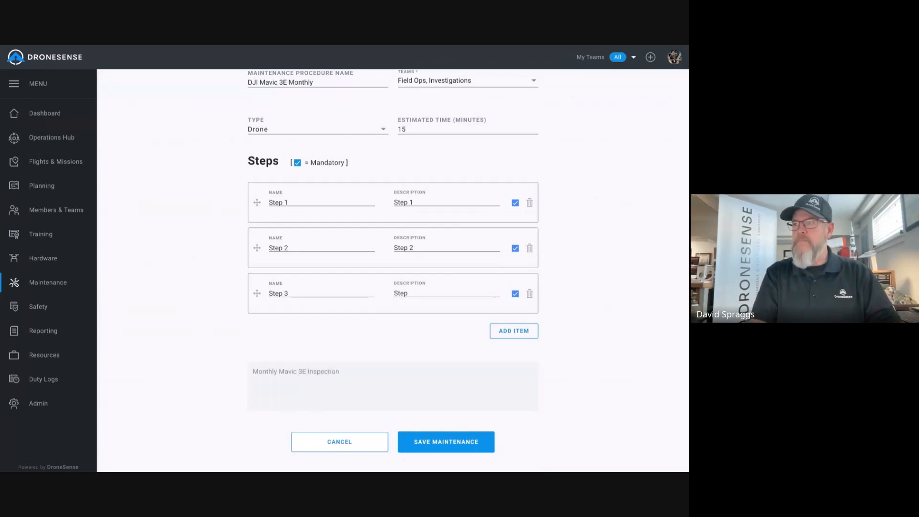
text(.)
click(454, 441)
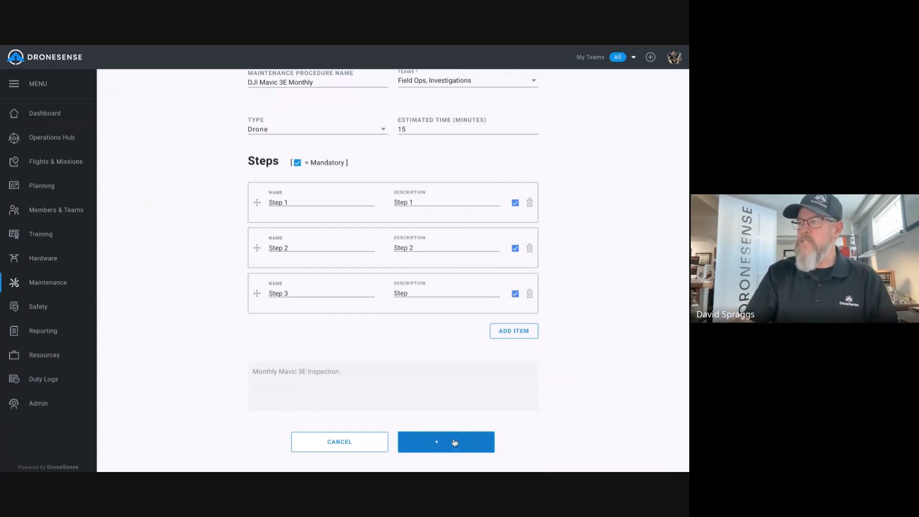